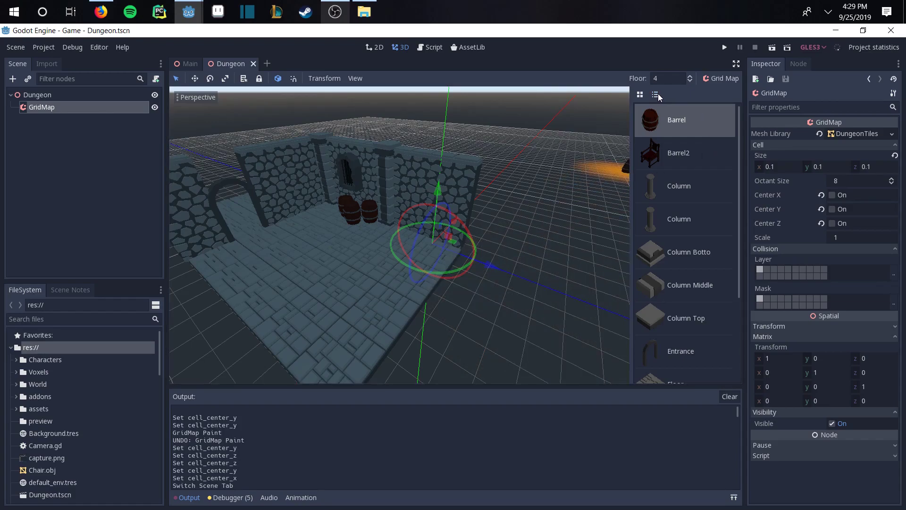
- Browse the GridMap tile palette as thumbnails and return it to the list display
{"action": "left_click", "coordinate": [641, 95]}
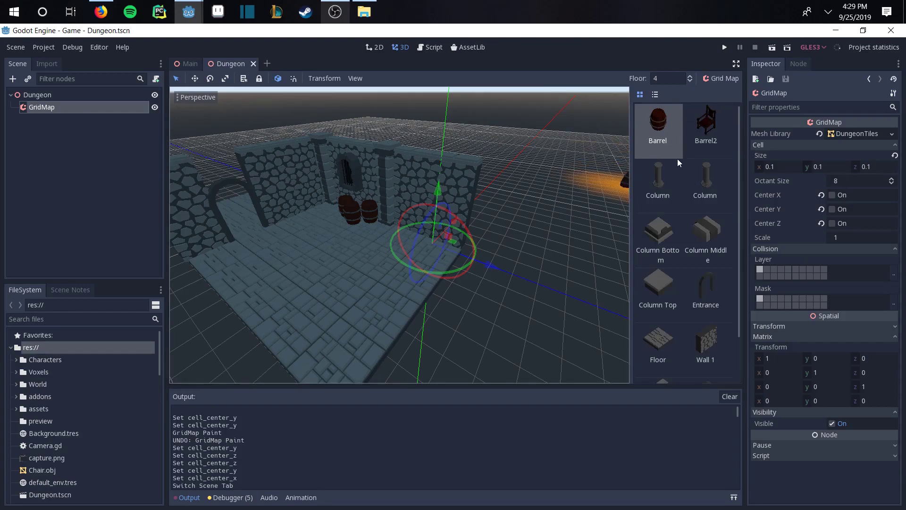
{"action": "scroll", "coordinate": [710, 220], "scroll_direction": "down", "scroll_amount": 3}
{"action": "scroll", "coordinate": [713, 245], "scroll_direction": "up", "scroll_amount": 3}
{"action": "scroll", "coordinate": [713, 221], "scroll_direction": "down", "scroll_amount": 3}
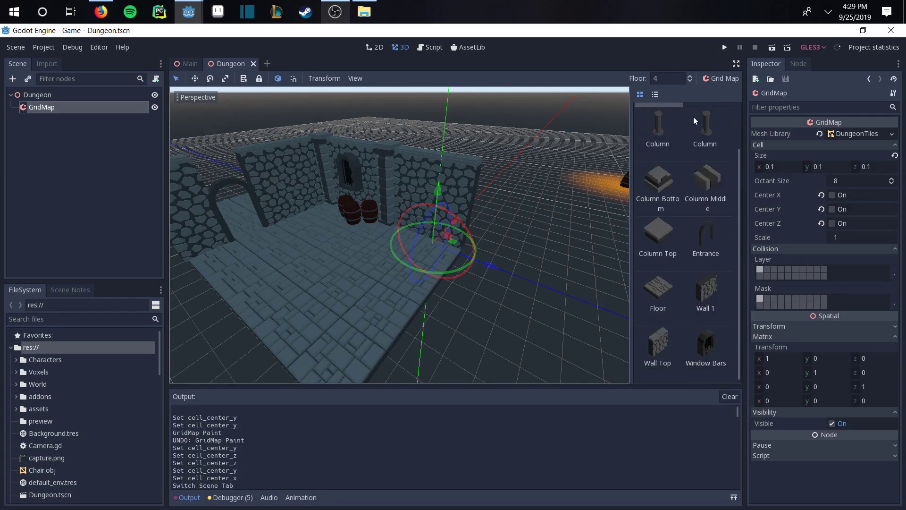
{"action": "scroll", "coordinate": [687, 135], "scroll_direction": "up", "scroll_amount": 3}
{"action": "left_click", "coordinate": [656, 94]}
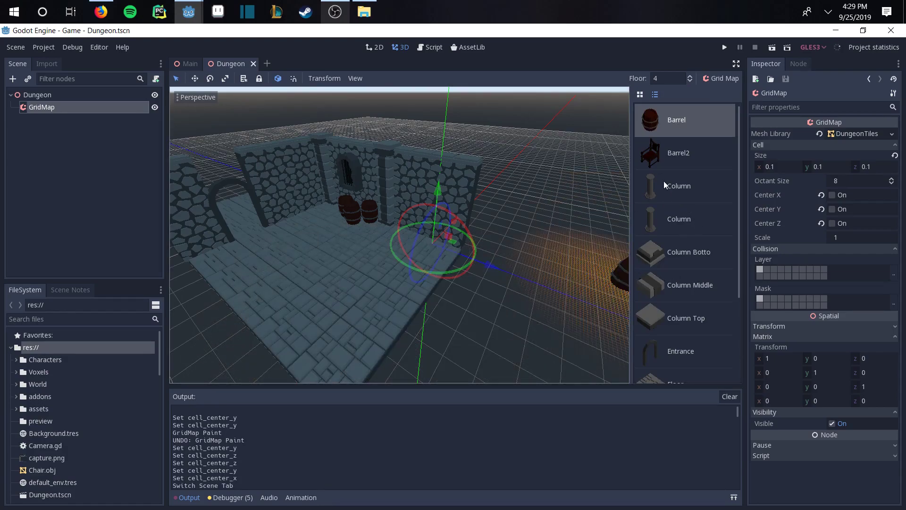
- Pick the Barrel2 chair tile, lower the floor to 3 and try cursor rotations about the X, Y and Z axes
{"action": "left_click", "coordinate": [676, 160]}
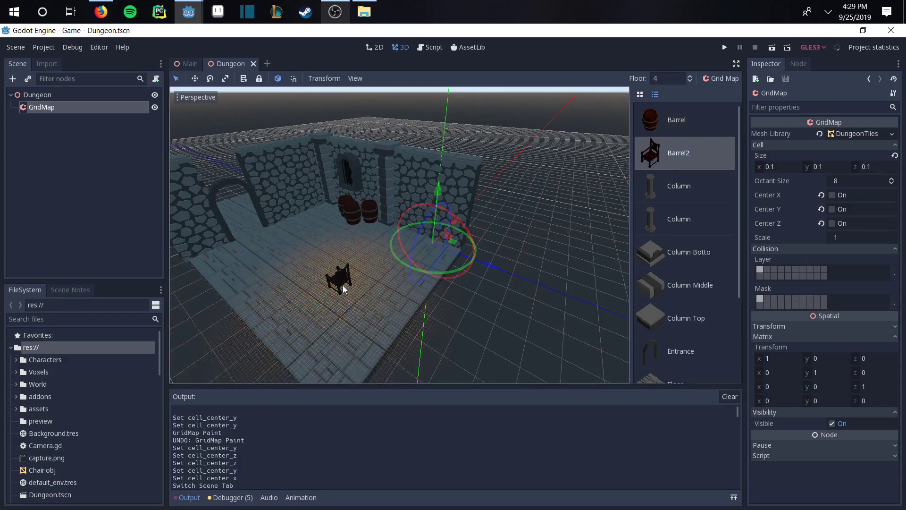
{"action": "key", "text": "q"}
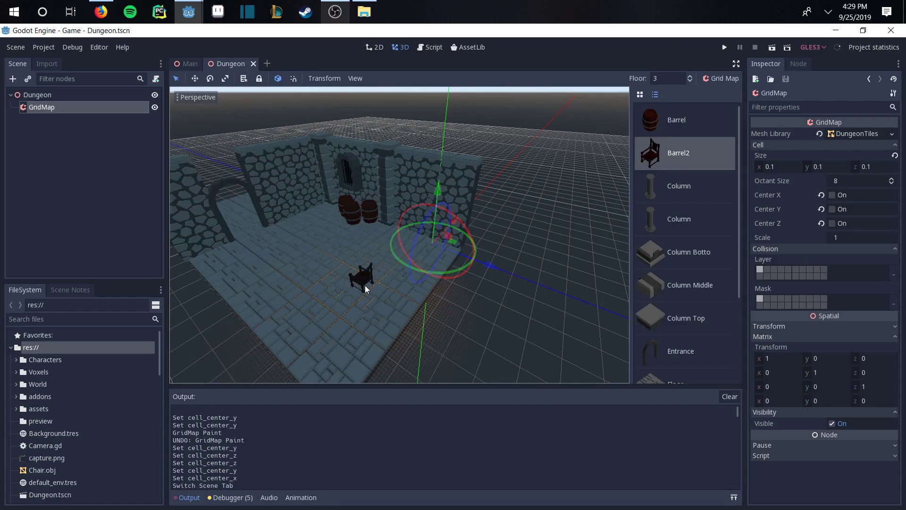
{"action": "key", "text": "d"}
{"action": "key", "text": "a"}
{"action": "key", "text": "a"}
{"action": "key", "text": "a"}
{"action": "key", "text": "a"}
{"action": "key", "text": "a"}
{"action": "key", "text": "a"}
{"action": "key", "text": "a"}
{"action": "key", "text": "a"}
{"action": "key", "text": "a"}
{"action": "key", "text": "a"}
{"action": "key", "text": "a"}
{"action": "key", "text": "a"}
{"action": "key", "text": "a"}
{"action": "key", "text": "a"}
{"action": "key", "text": "a"}
{"action": "key", "text": "a"}
{"action": "key", "text": "a"}
{"action": "key", "text": "s"}
{"action": "key", "text": "s"}
{"action": "key", "text": "s"}
{"action": "key", "text": "d"}
{"action": "key", "text": "d"}
{"action": "key", "text": "d"}
{"action": "key", "text": "d"}
{"action": "key", "text": "a"}
{"action": "key", "text": "a"}
{"action": "key", "text": "a"}
{"action": "key", "text": "a"}
{"action": "key", "text": "a"}
{"action": "key", "text": "a"}
{"action": "key", "text": "a"}
{"action": "key", "text": "a"}
{"action": "key", "text": "a"}
{"action": "key", "text": "a"}
{"action": "key", "text": "a"}
{"action": "key", "text": "a"}
{"action": "key", "text": "a"}
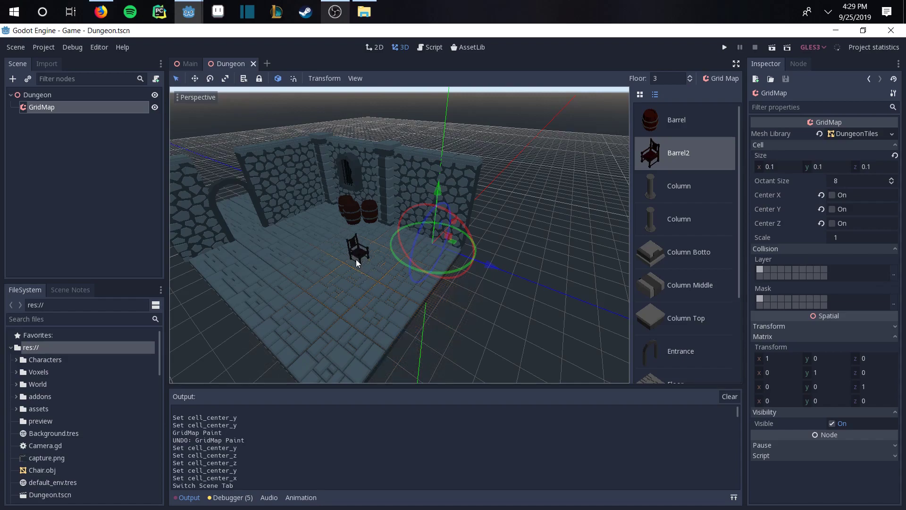
- Try shifting the chair cursor through the grid floors, up to floor 15 and back down to floor 2
{"action": "key", "text": "q"}
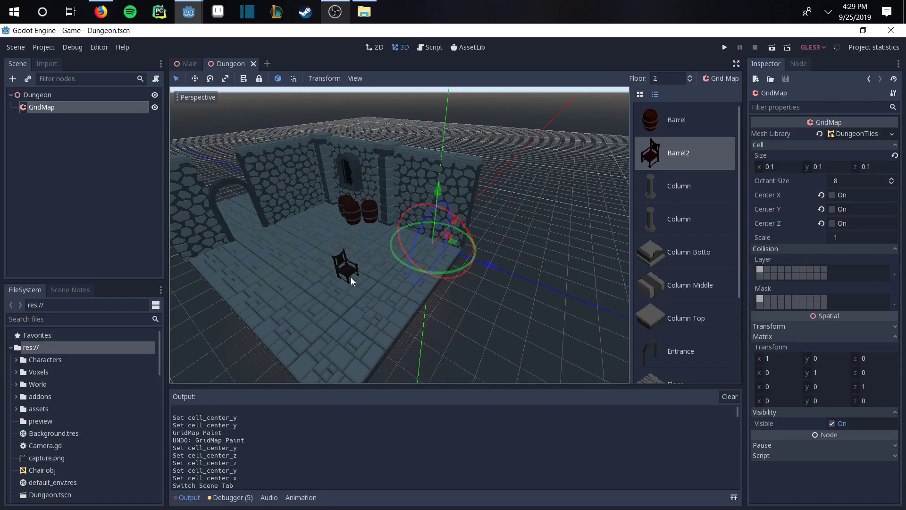
{"action": "key", "text": "e"}
{"action": "key", "text": "e"}
{"action": "key", "text": "e"}
{"action": "key", "text": "e"}
{"action": "key", "text": "e"}
{"action": "key", "text": "e"}
{"action": "key", "text": "e"}
{"action": "key", "text": "e"}
{"action": "key", "text": "e"}
{"action": "key", "text": "e"}
{"action": "key", "text": "e"}
{"action": "key", "text": "e"}
{"action": "key", "text": "e"}
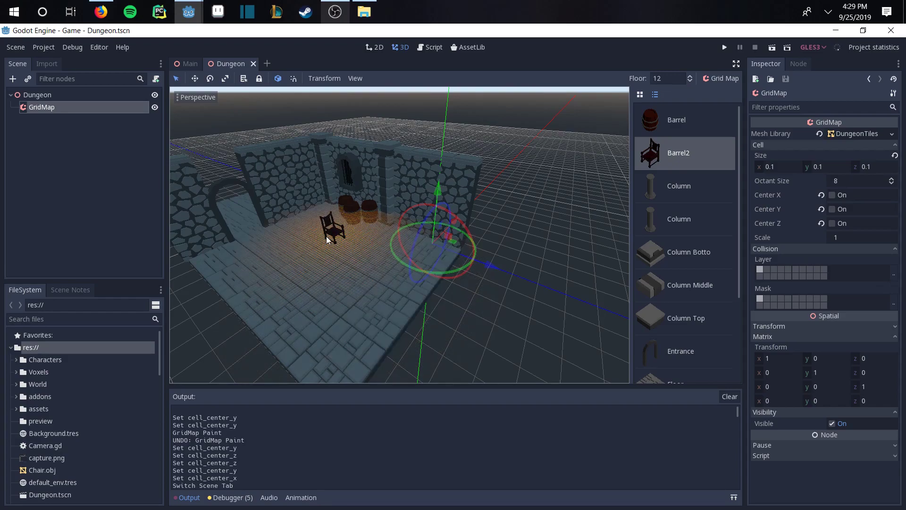
{"action": "key", "text": "q"}
{"action": "key", "text": "q"}
{"action": "key", "text": "q"}
{"action": "key", "text": "q"}
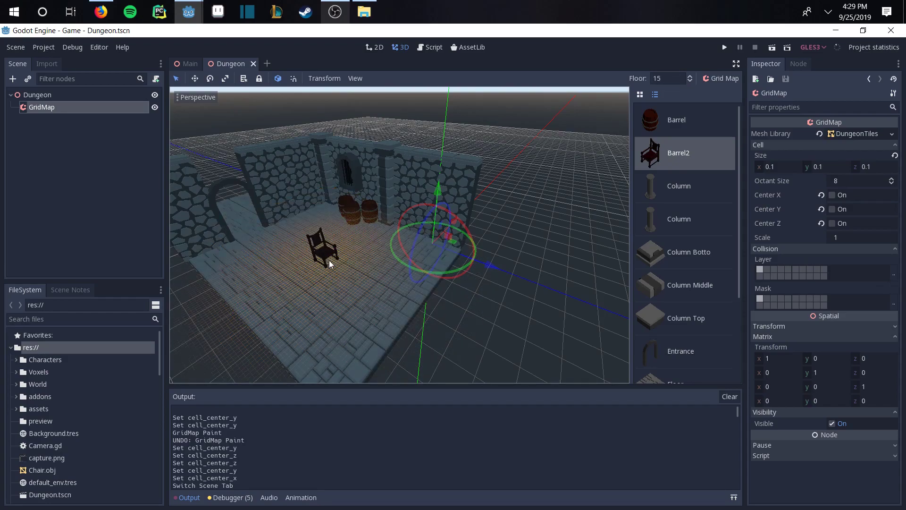
{"action": "key", "text": "q"}
{"action": "key", "text": "q"}
{"action": "key", "text": "q"}
{"action": "key", "text": "q"}
{"action": "key", "text": "q"}
{"action": "key", "text": "q"}
{"action": "key", "text": "q"}
{"action": "key", "text": "q"}
{"action": "key", "text": "q"}
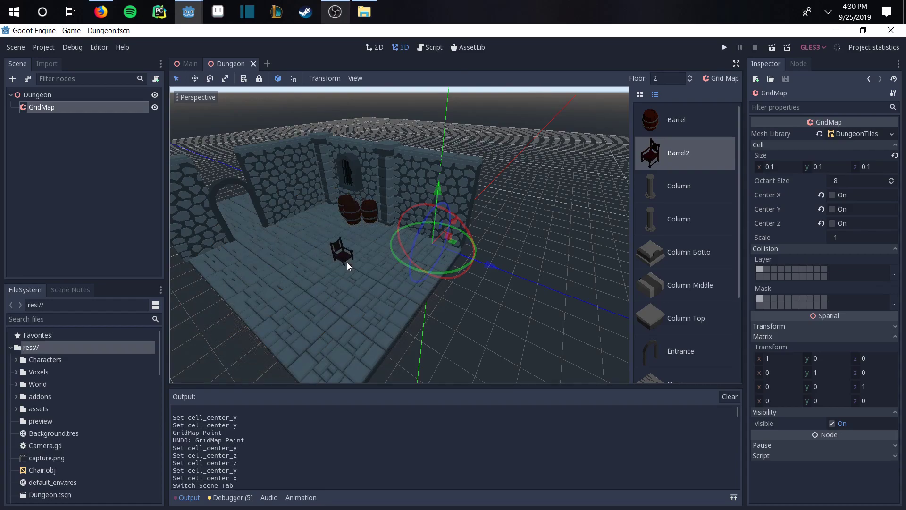
- Set the grid floor to 4 and place two chairs on the dungeon floor in front of the barrels
{"action": "middle_click_drag", "start_coordinate": [481, 259], "coordinate": [457, 272]}
{"action": "scroll", "coordinate": [458, 271], "scroll_direction": "up", "scroll_amount": 5}
{"action": "scroll", "coordinate": [475, 253], "scroll_direction": "down", "scroll_amount": 3}
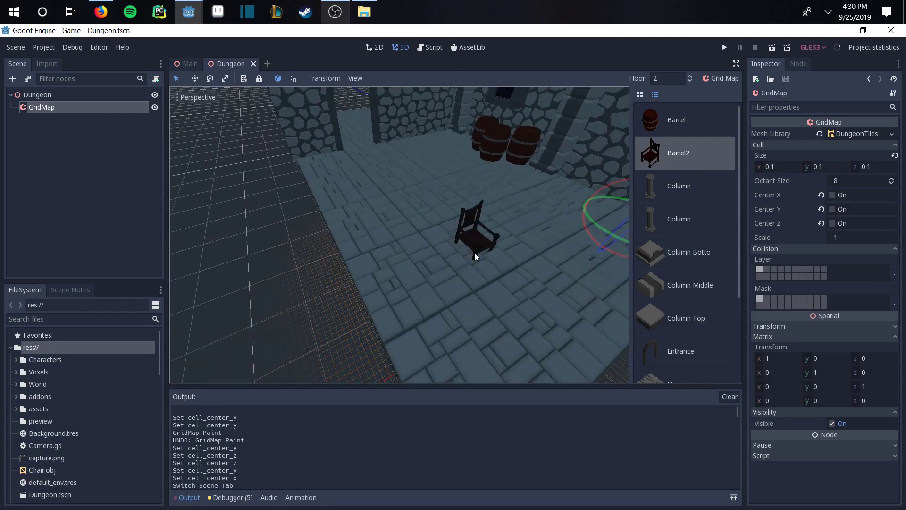
{"action": "key", "text": "e"}
{"action": "key", "text": "e"}
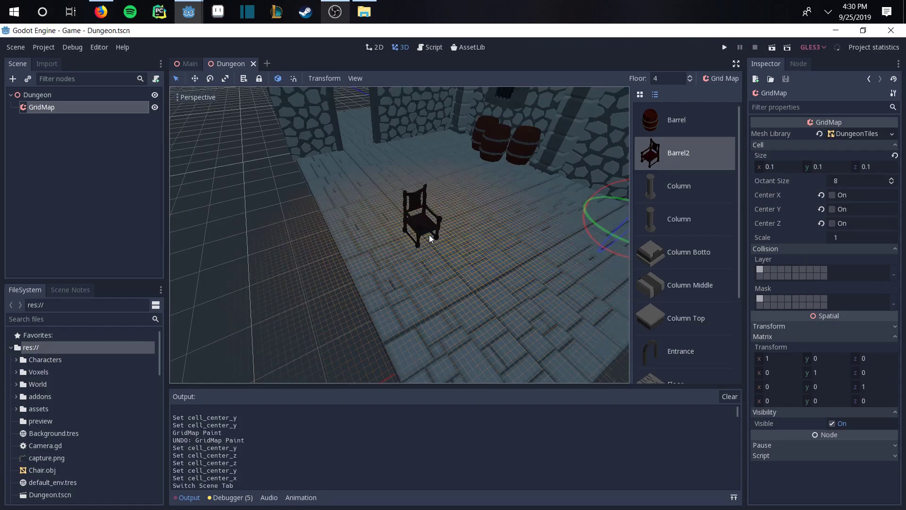
{"action": "left_click", "coordinate": [434, 232]}
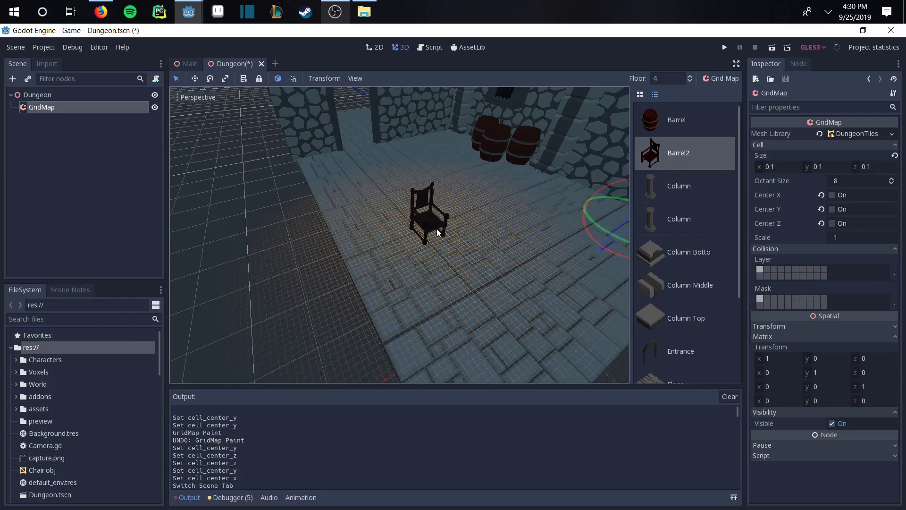
{"action": "left_click", "coordinate": [470, 220]}
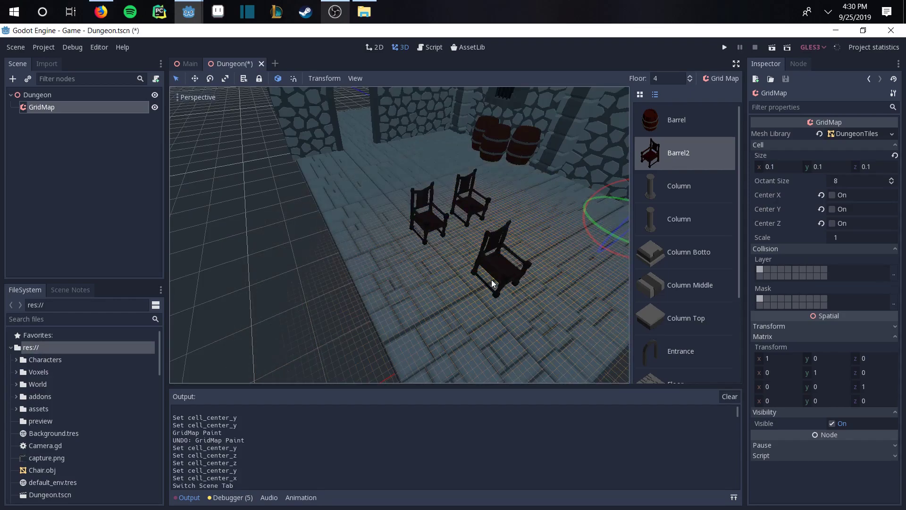
- Erase the placed chairs from the dungeon floor
{"action": "mouse_move", "coordinate": [496, 257]}
{"action": "middle_mouse_down"}
{"action": "mouse_move", "coordinate": [397, 243]}
{"action": "mouse_move", "coordinate": [442, 292]}
{"action": "middle_mouse_up"}
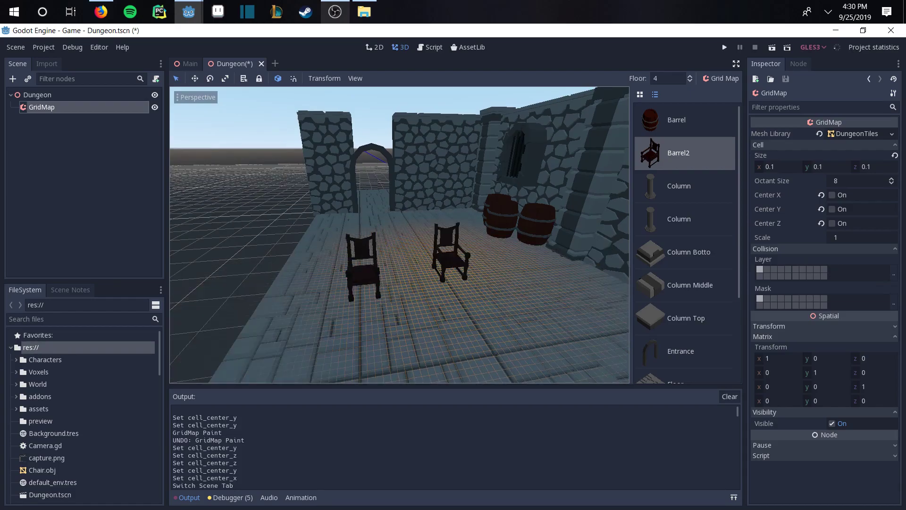
{"action": "middle_click_drag", "start_coordinate": [425, 277], "coordinate": [448, 281]}
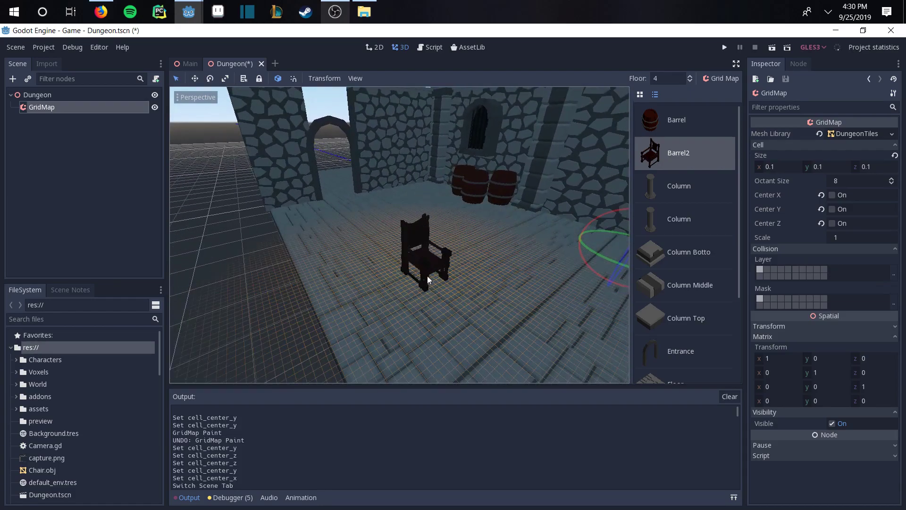
{"action": "right_click", "coordinate": [427, 277]}
{"action": "scroll", "coordinate": [467, 288], "scroll_direction": "down", "scroll_amount": 5}
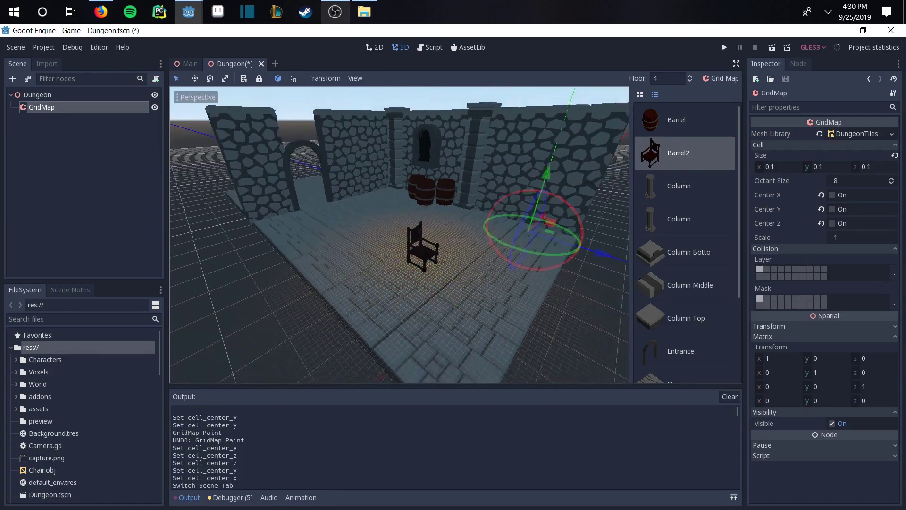
{"action": "middle_click_drag", "start_coordinate": [431, 274], "coordinate": [522, 208]}
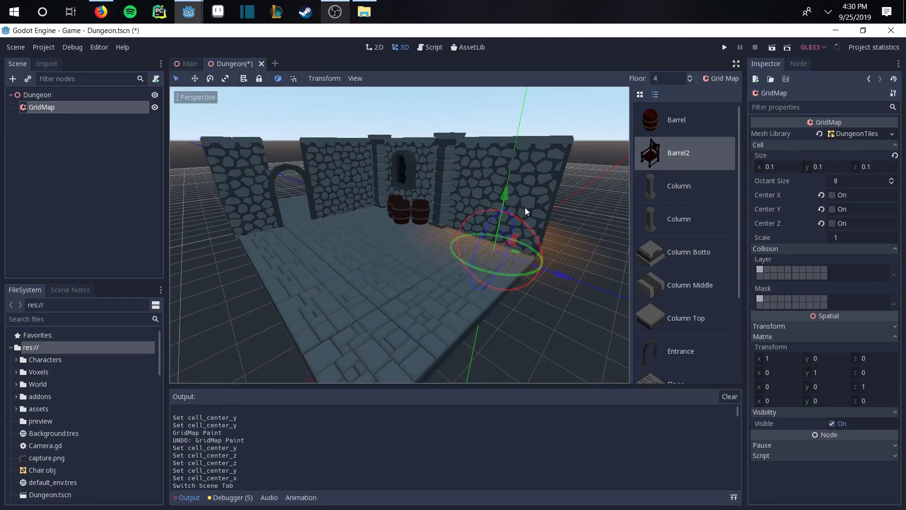
- Switch GridMap editing to the X axis
{"action": "left_click", "coordinate": [728, 81]}
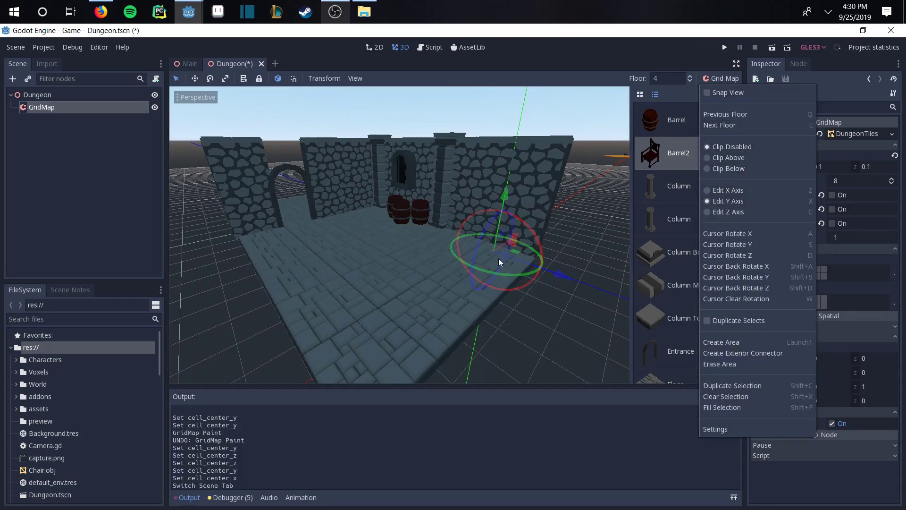
{"action": "left_click", "coordinate": [746, 191]}
{"action": "right_click_drag", "start_coordinate": [454, 266], "coordinate": [483, 266]}
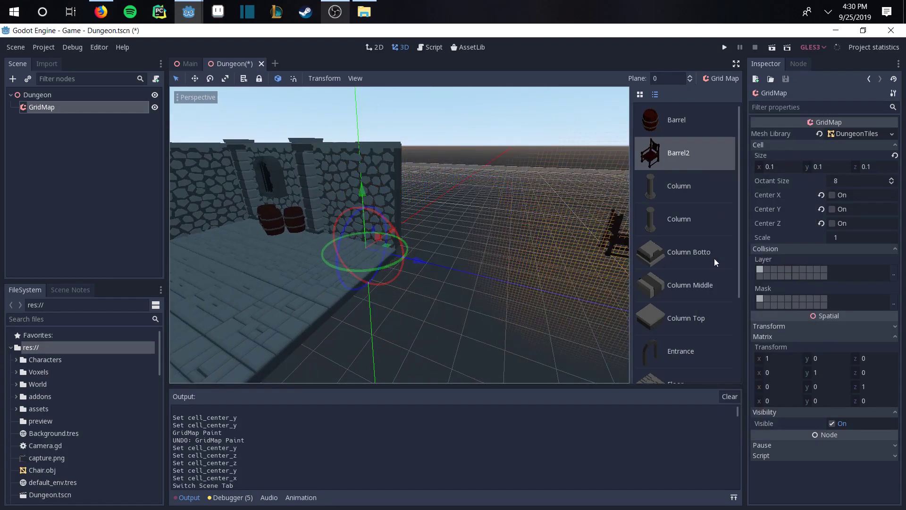
- Pick the Wall 1 tile, rotate it about the Y axis and paint a two-row wall section on plane 0 beside the room
{"action": "scroll", "coordinate": [690, 326], "scroll_direction": "down", "scroll_amount": 3}
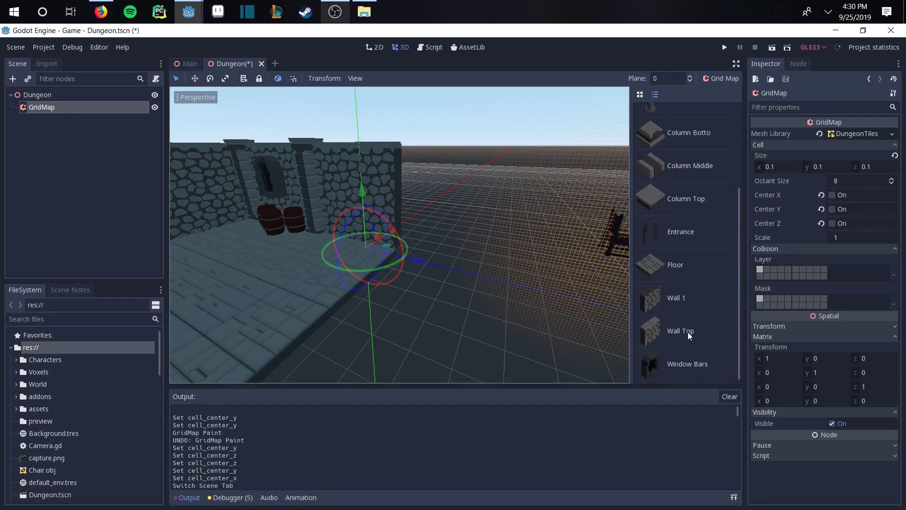
{"action": "left_click", "coordinate": [676, 297]}
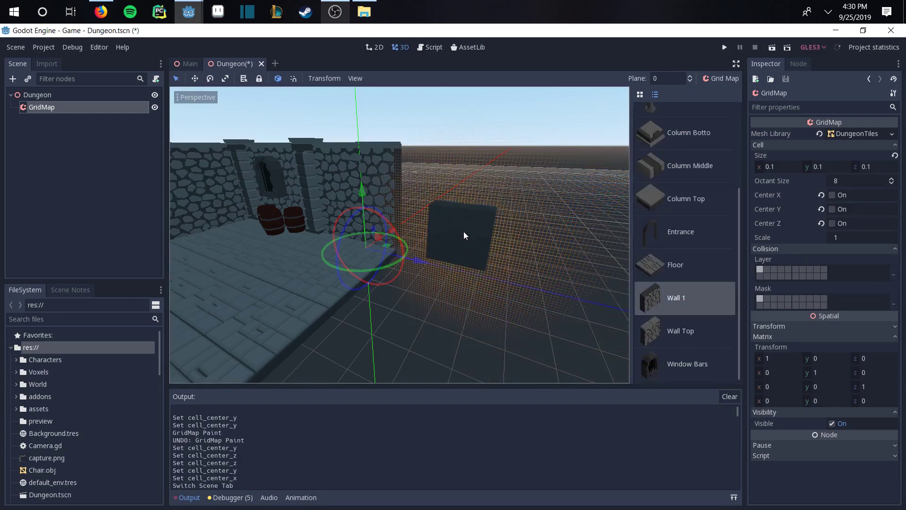
{"action": "key", "text": "s"}
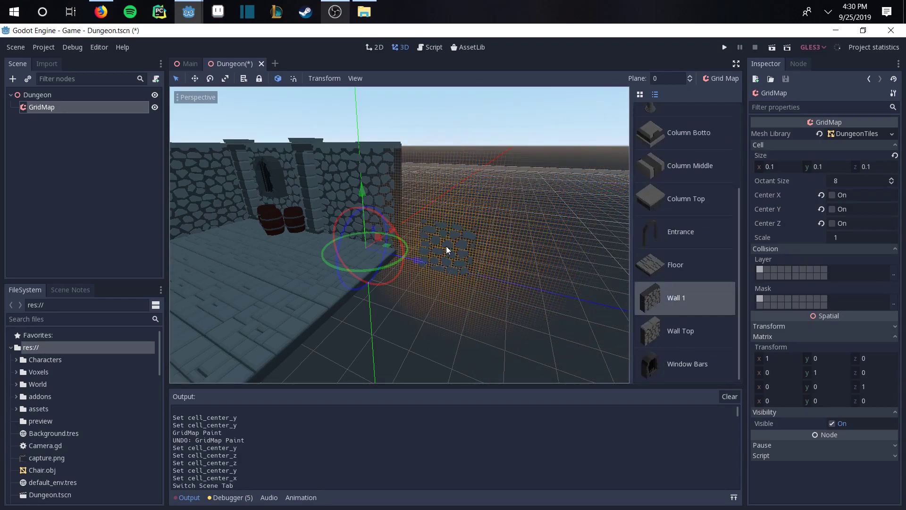
{"action": "left_click_drag", "start_coordinate": [447, 240], "coordinate": [523, 255]}
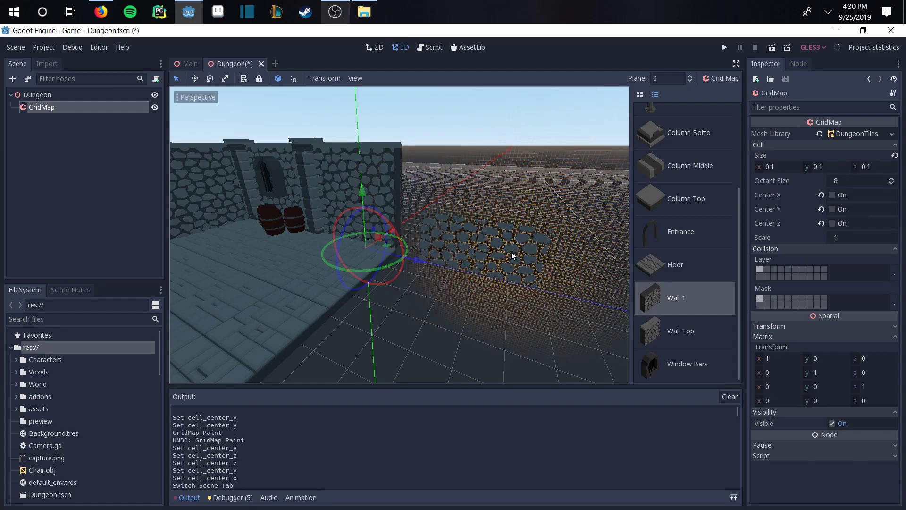
{"action": "mouse_move", "coordinate": [503, 189]}
{"action": "left_mouse_down"}
{"action": "mouse_move", "coordinate": [525, 194]}
{"action": "mouse_move", "coordinate": [459, 186]}
{"action": "left_mouse_up"}
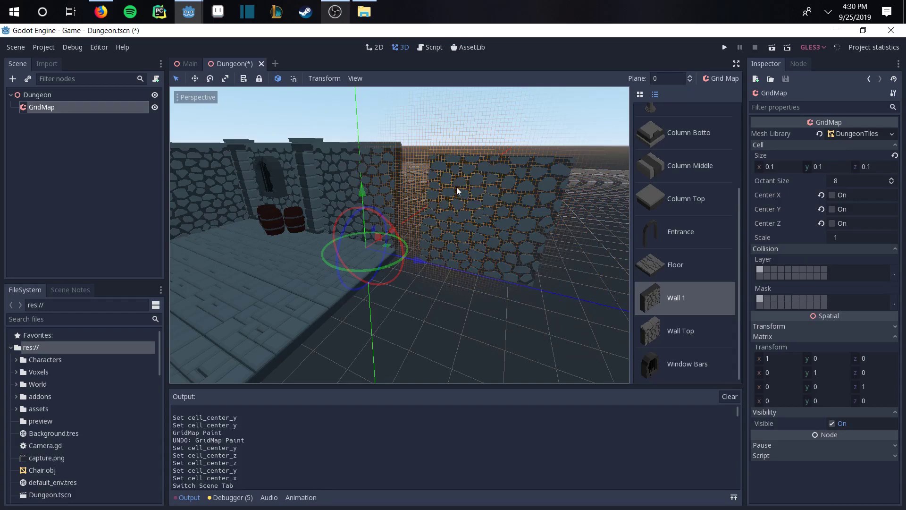
- Switch GridMap editing to the Z axis
{"action": "key", "text": "d"}
{"action": "right_click_drag", "start_coordinate": [451, 274], "coordinate": [456, 273]}
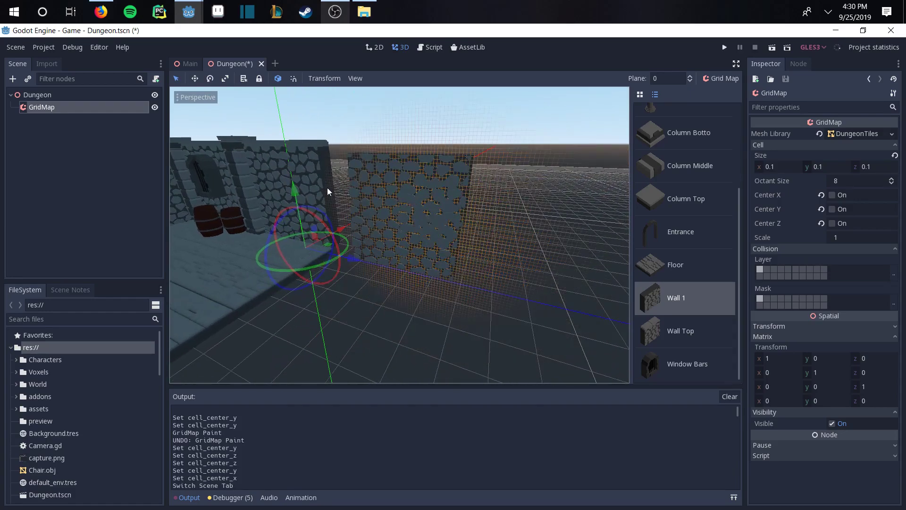
{"action": "right_click_drag", "start_coordinate": [401, 300], "coordinate": [453, 273]}
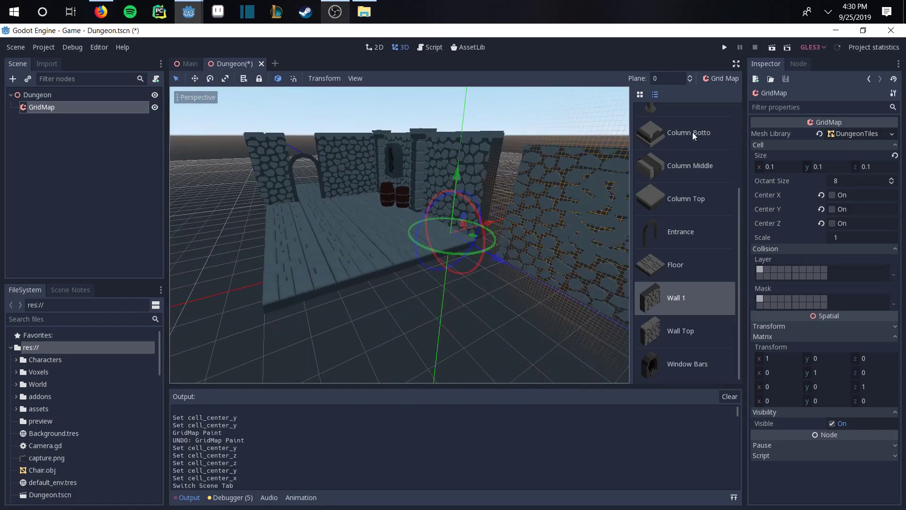
{"action": "left_click", "coordinate": [721, 79]}
{"action": "left_click", "coordinate": [741, 210]}
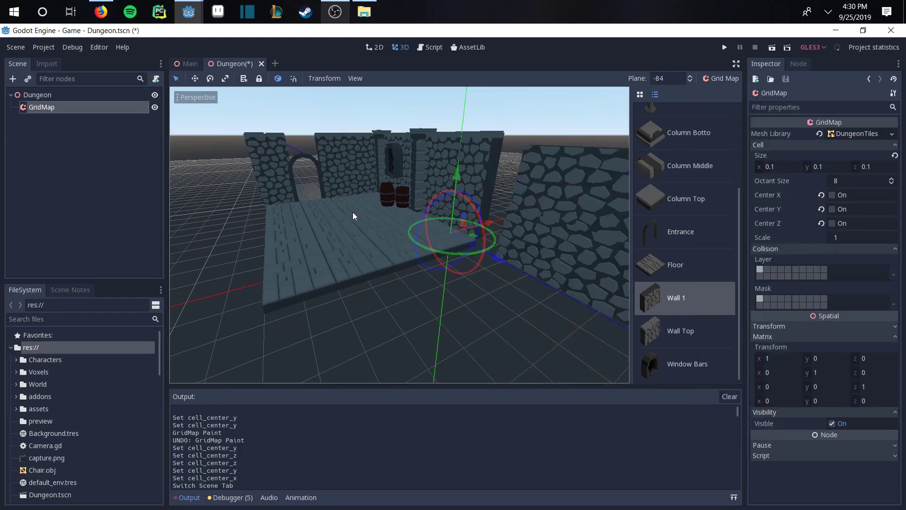
- Try stepping the Z-axis editing plane forward to -73 and back a few planes near the archway
{"action": "key", "text": "e"}
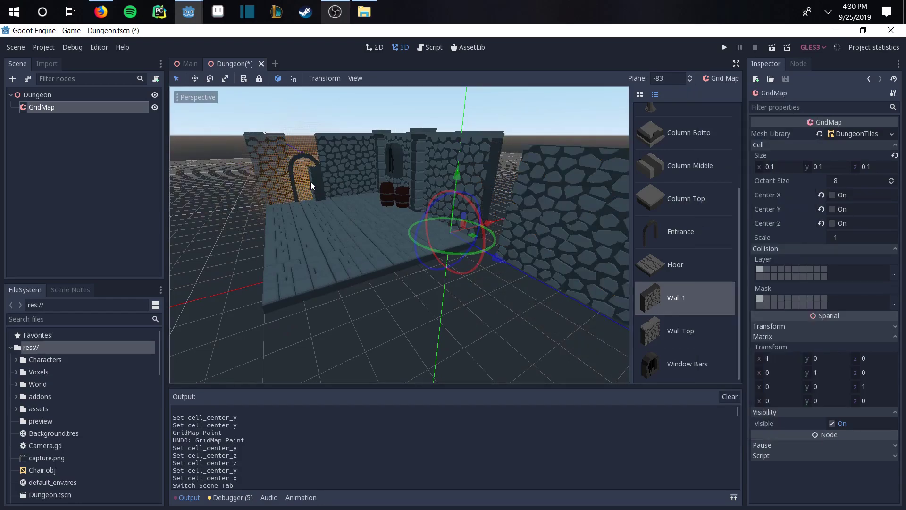
{"action": "key", "text": "e"}
{"action": "key", "text": "e"}
{"action": "key", "text": "e"}
{"action": "key", "text": "e"}
{"action": "key", "text": "e"}
{"action": "key", "text": "e"}
{"action": "key", "text": "e"}
{"action": "key", "text": "e"}
{"action": "key", "text": "e"}
{"action": "key", "text": "e"}
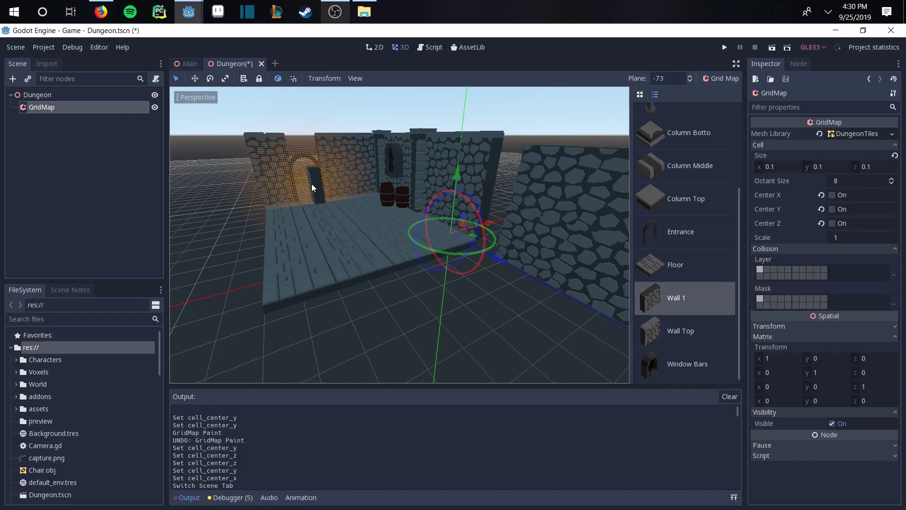
{"action": "key", "text": "q"}
{"action": "key", "text": "q"}
{"action": "key", "text": "q"}
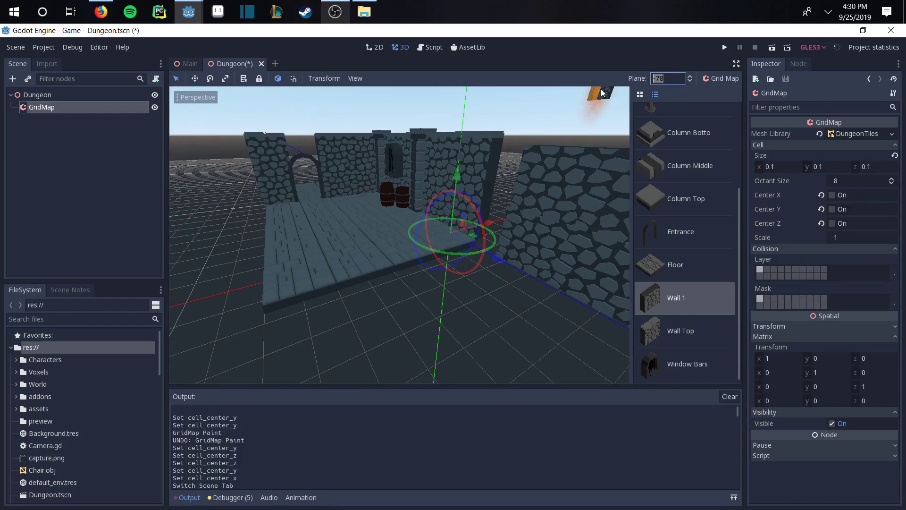
- Set the Z-axis editing plane to 0 and change it to -100
{"action": "type", "text": "0"}
{"action": "key", "text": "Return"}
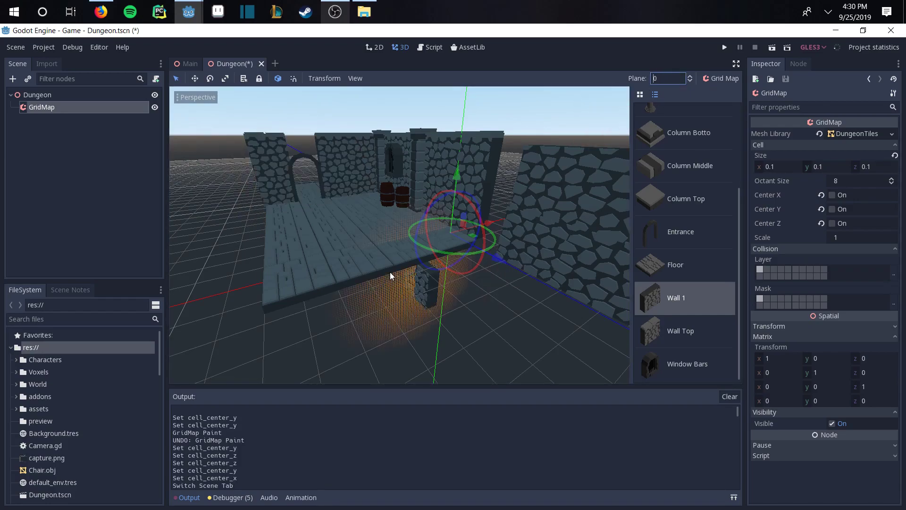
{"action": "key", "text": "BackSpace"}
{"action": "type", "text": "-100"}
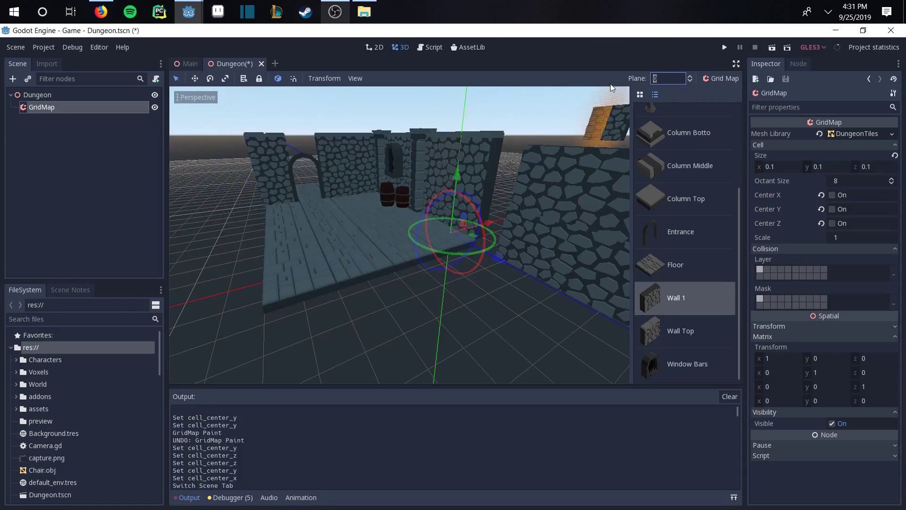
{"action": "key", "text": "Return"}
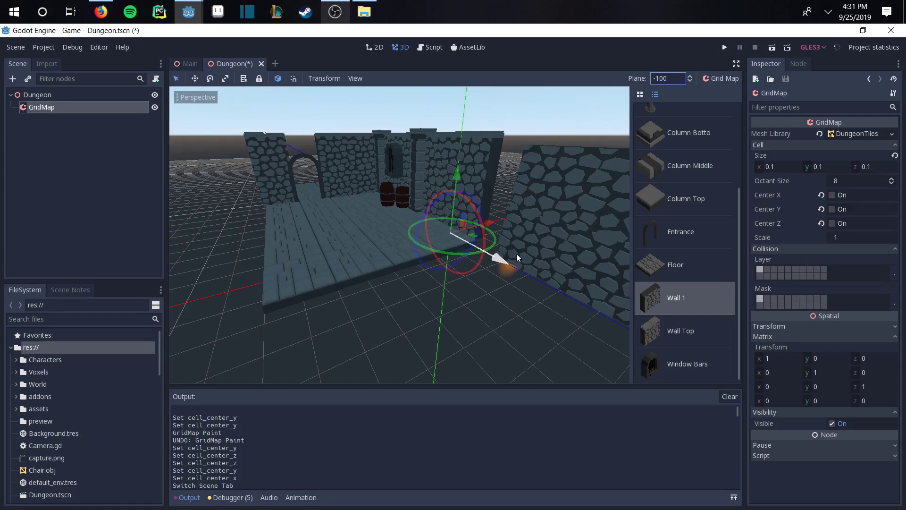
- Return GridMap editing to the Y axis
{"action": "mouse_move", "coordinate": [501, 286]}
{"action": "right_mouse_down"}
{"action": "mouse_move", "coordinate": [539, 275]}
{"action": "mouse_move", "coordinate": [512, 321]}
{"action": "mouse_move", "coordinate": [509, 301]}
{"action": "right_mouse_up"}
{"action": "key", "text": "w"}
{"action": "key", "text": "s"}
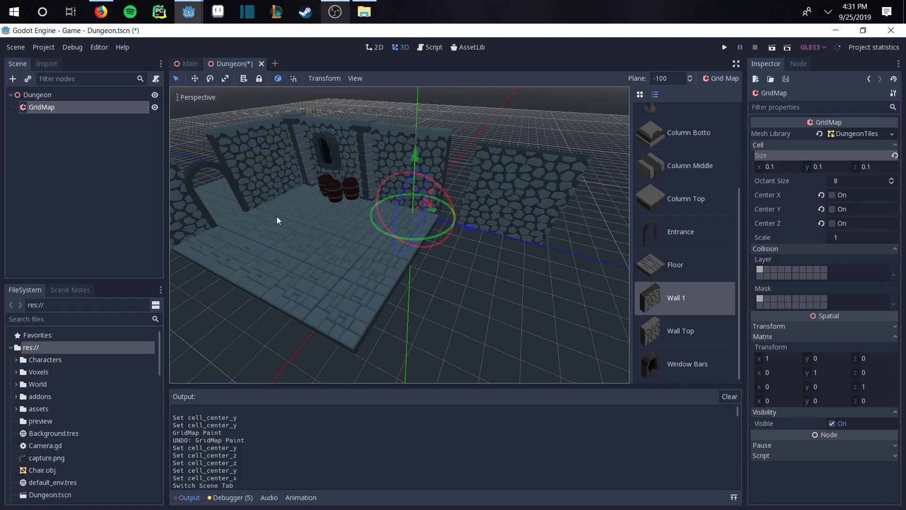
{"action": "left_click", "coordinate": [719, 79]}
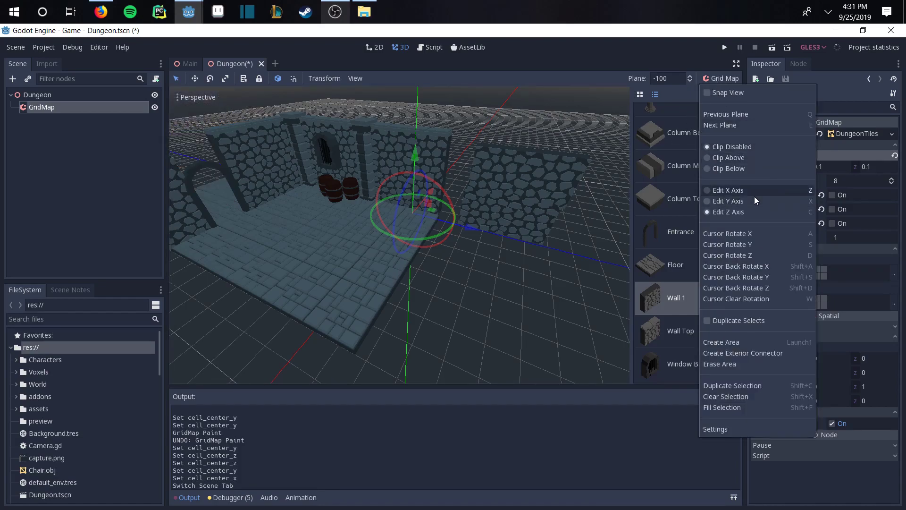
{"action": "left_click", "coordinate": [754, 197]}
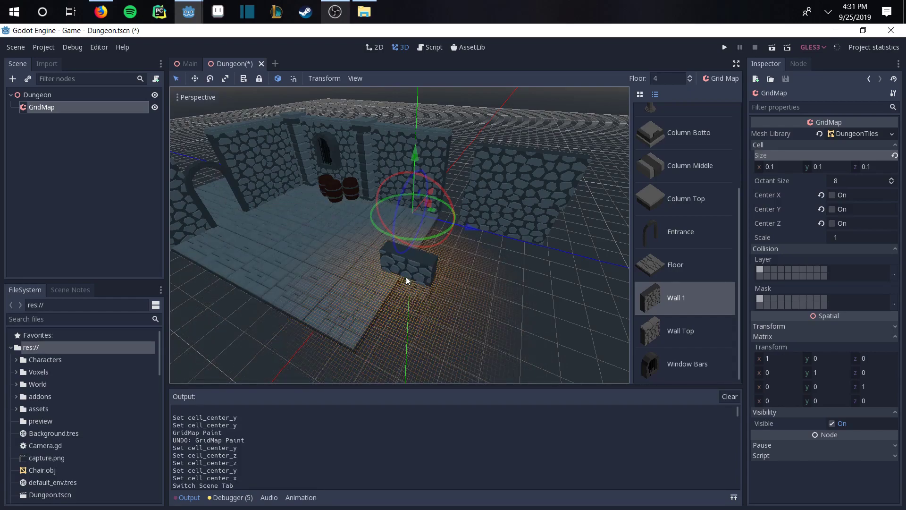
- Inspect the dungeon room with its characters in the Main scene and return to the Dungeon scene
{"action": "left_click", "coordinate": [186, 64]}
{"action": "right_click_drag", "start_coordinate": [403, 254], "coordinate": [454, 273]}
{"action": "key", "text": "w"}
{"action": "key", "text": "a"}
{"action": "key", "text": "a"}
{"action": "key", "text": "s"}
{"action": "key", "text": "w"}
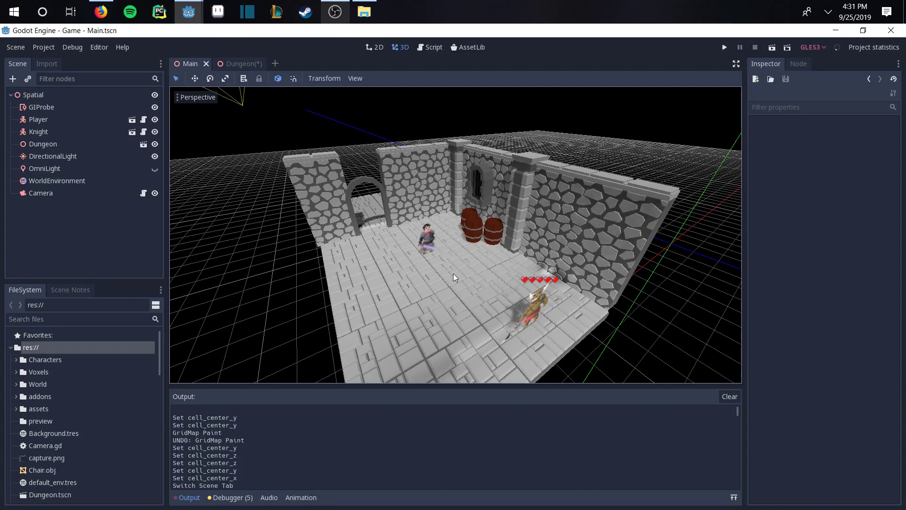
{"action": "mouse_move", "coordinate": [226, 64]}
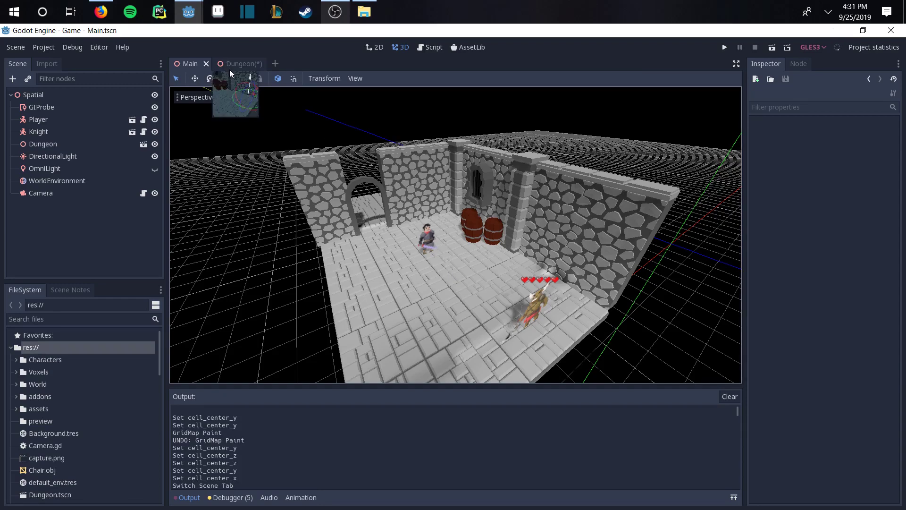
{"action": "left_click", "coordinate": [230, 69]}
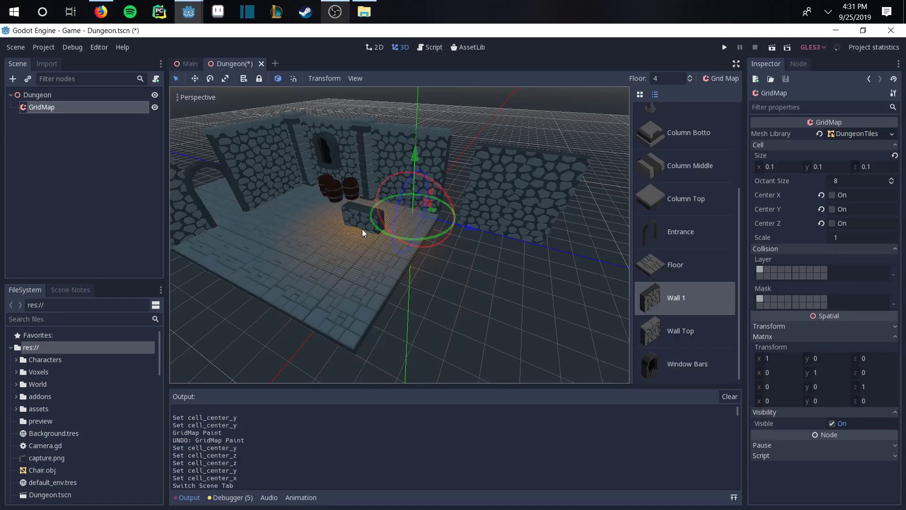